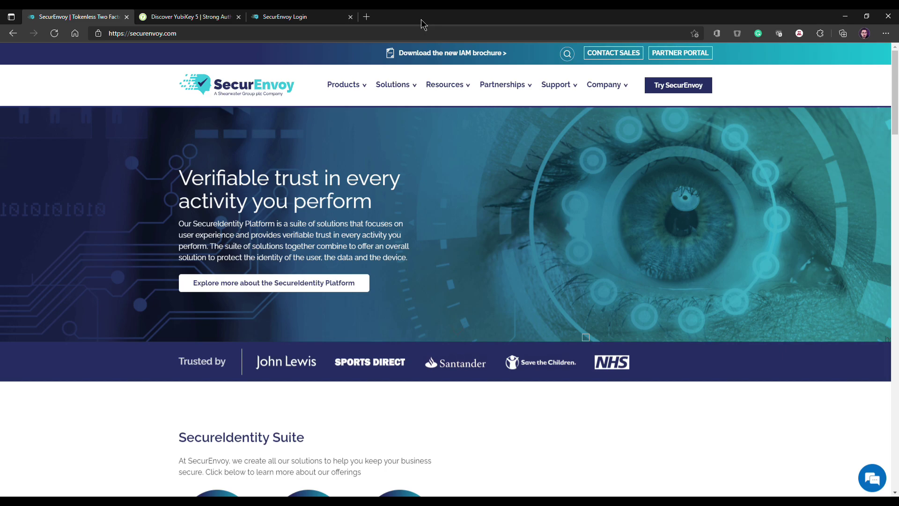
Look over the Yubico YubiKey 5 product page, then go back to the SecurEnvoy Login tab.
left_click(189, 12)
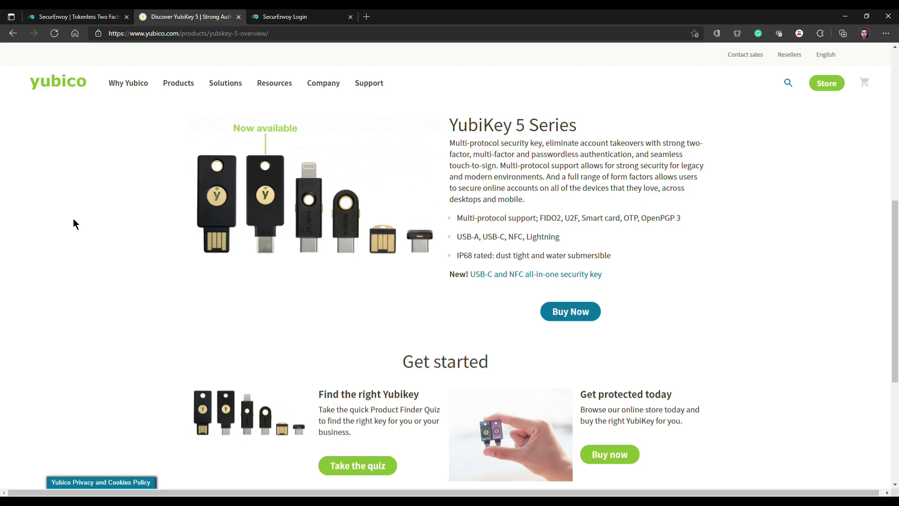
left_click(307, 17)
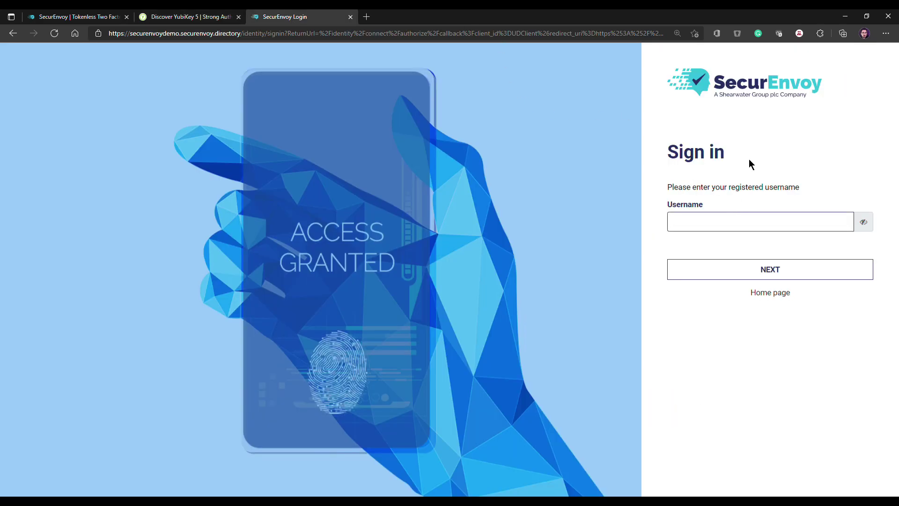
Sign in to the admin console with the admin username, password and static code.
type("•••••••")
key("Return")
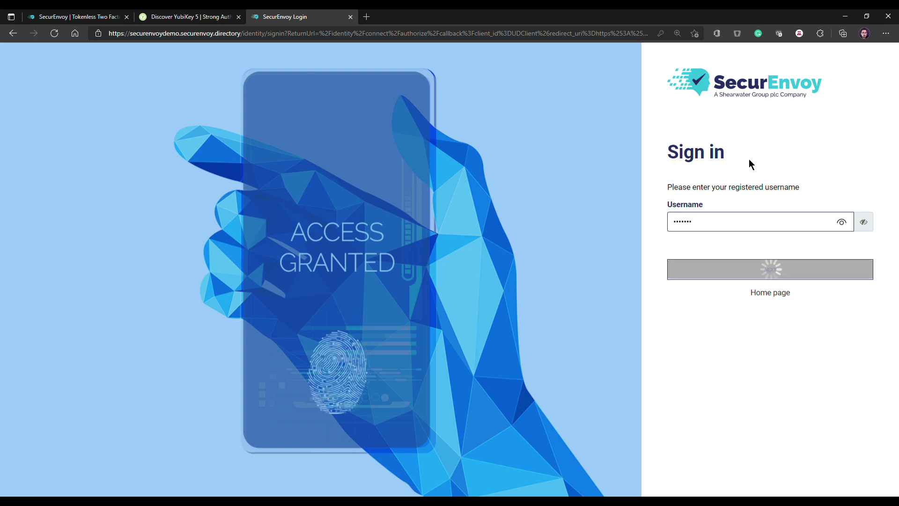
type("•••••••••••••")
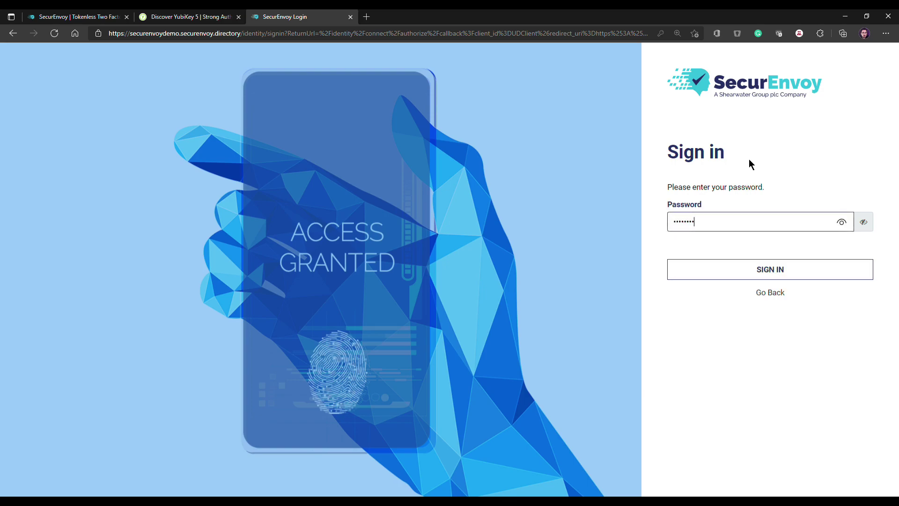
type("••••••••")
key("Return")
type("••••••")
key("Return")
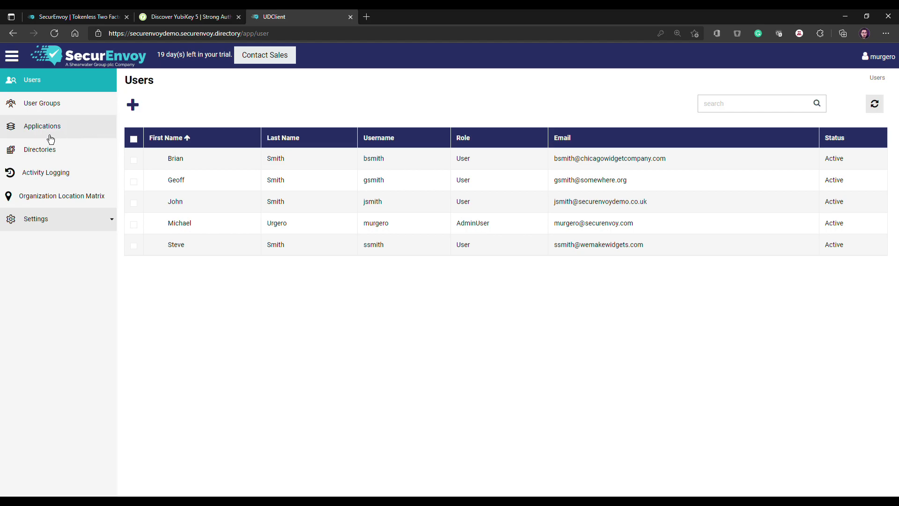
Go from Directories back to the Users list and open the first listed user's details.
left_click(37, 149)
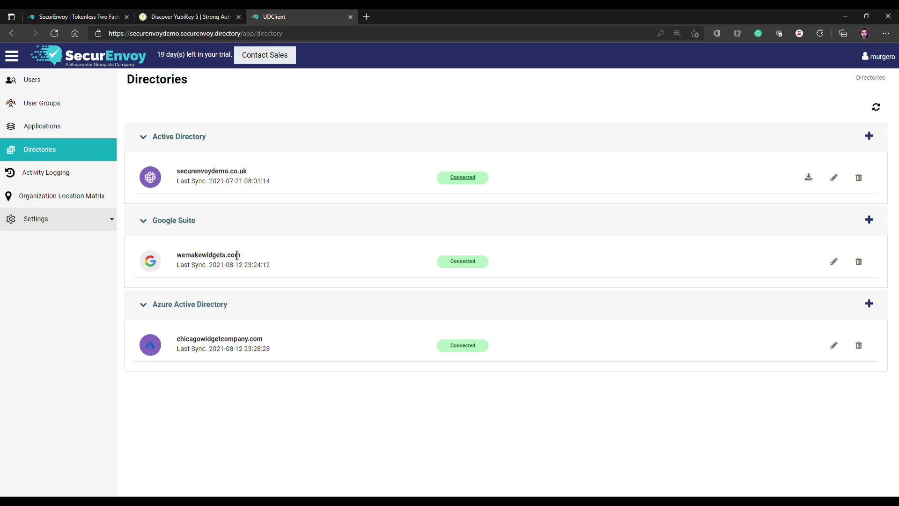
left_click(19, 84)
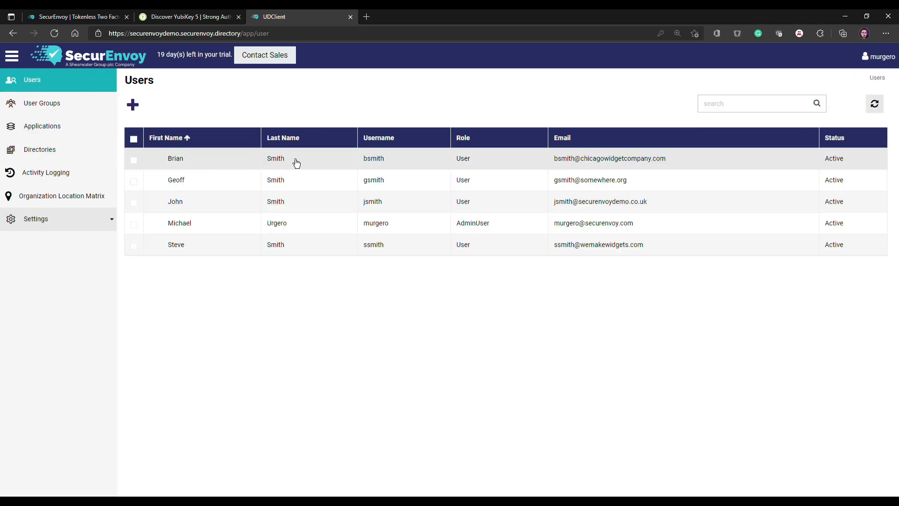
left_click(327, 164)
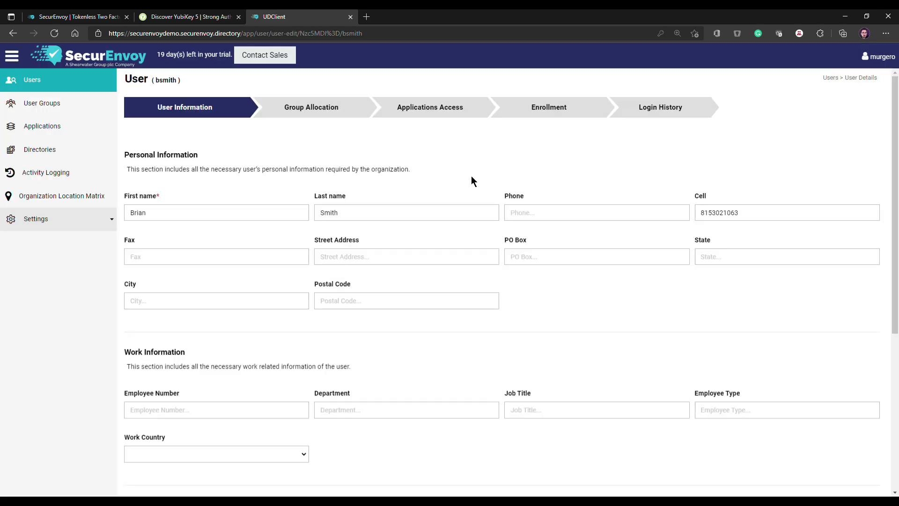
Prefix the user's Via SMS passcode number with +1 on the Enrollment tab and save it.
left_click(543, 107)
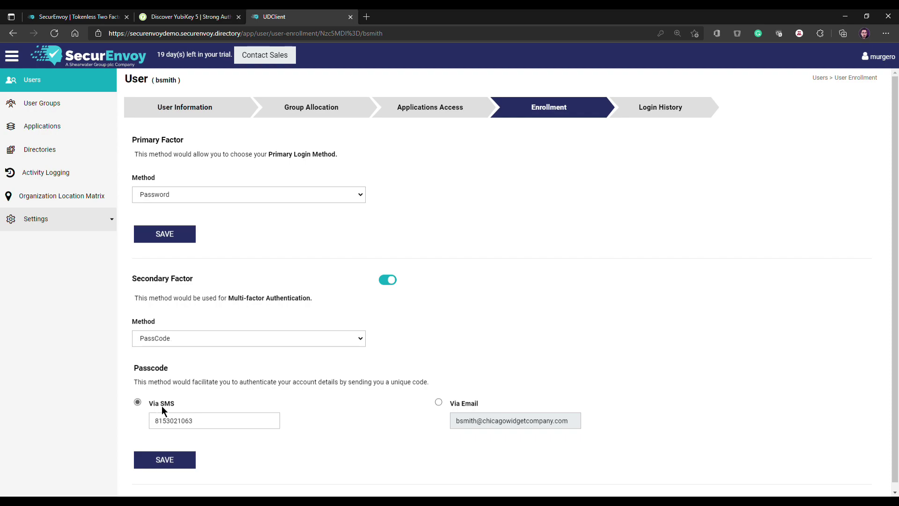
left_click(229, 420)
type("+1")
left_click(162, 460)
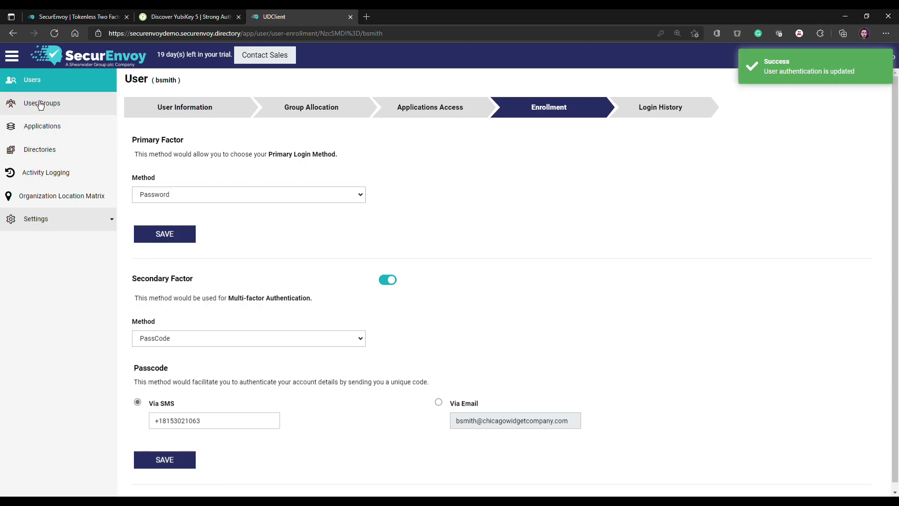
left_click(49, 228)
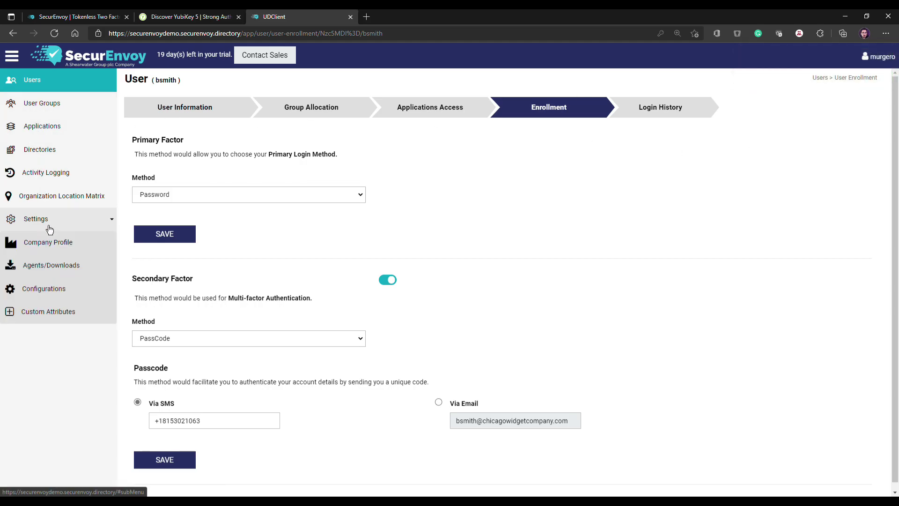
Check Yubikey under Configurations > Authentication Types, then log out of the admin console.
left_click(41, 288)
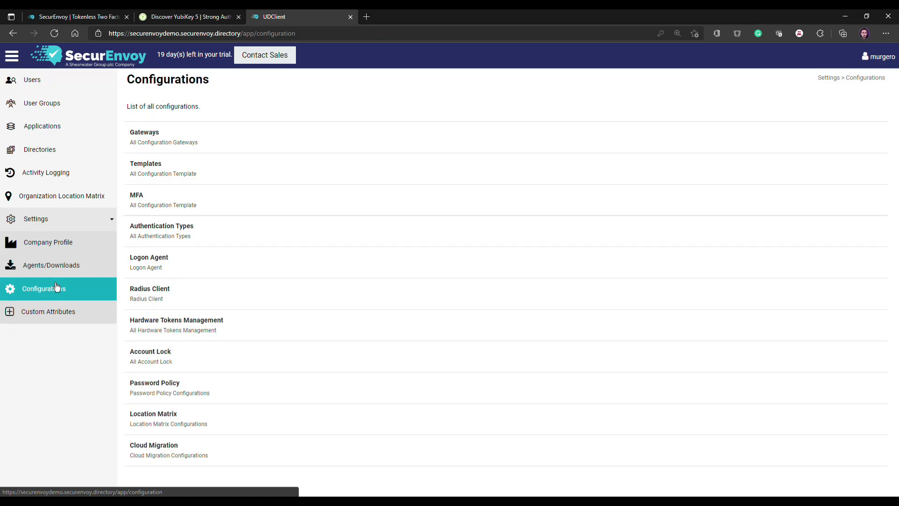
left_click(208, 234)
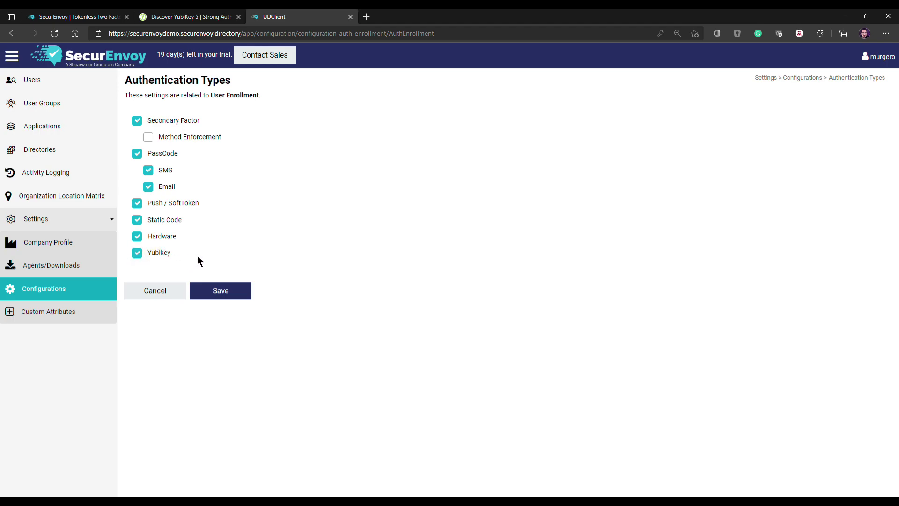
left_click(35, 83)
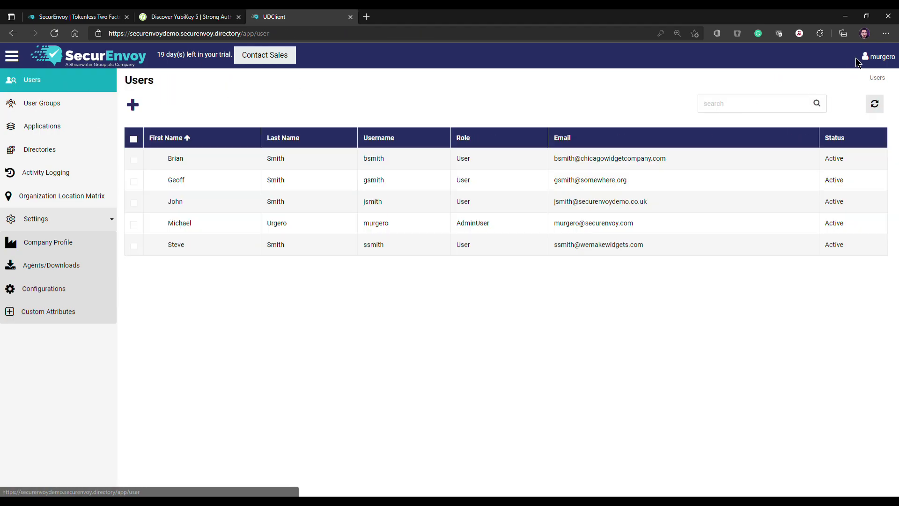
left_click(879, 57)
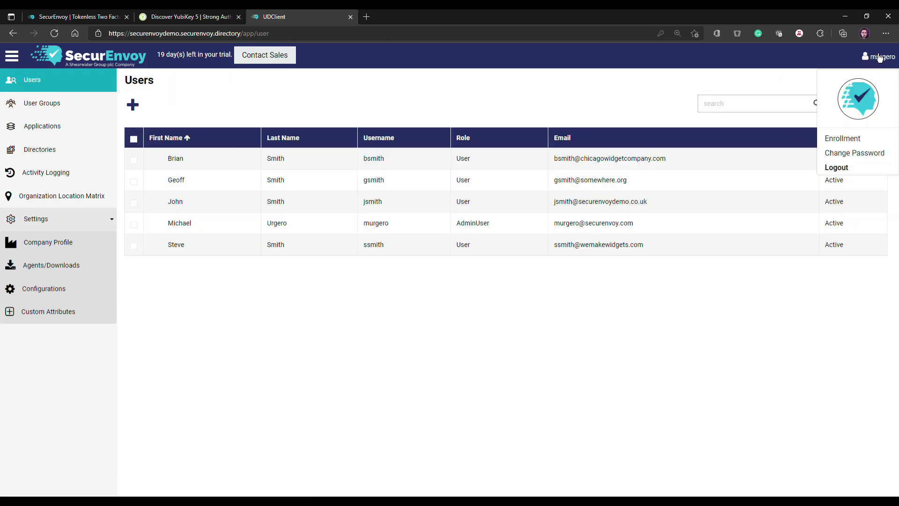
left_click(841, 167)
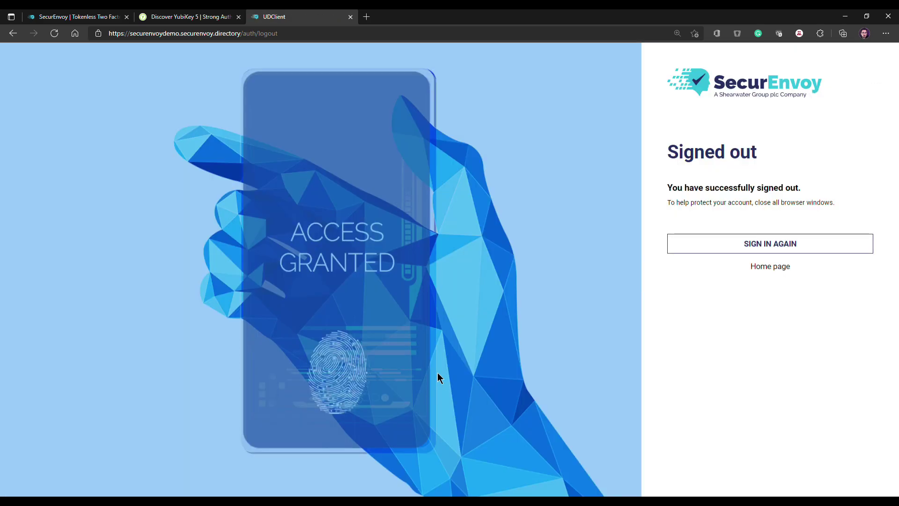
Sign in again with the enrolled user's username, correcting a typo, and password.
left_click(722, 245)
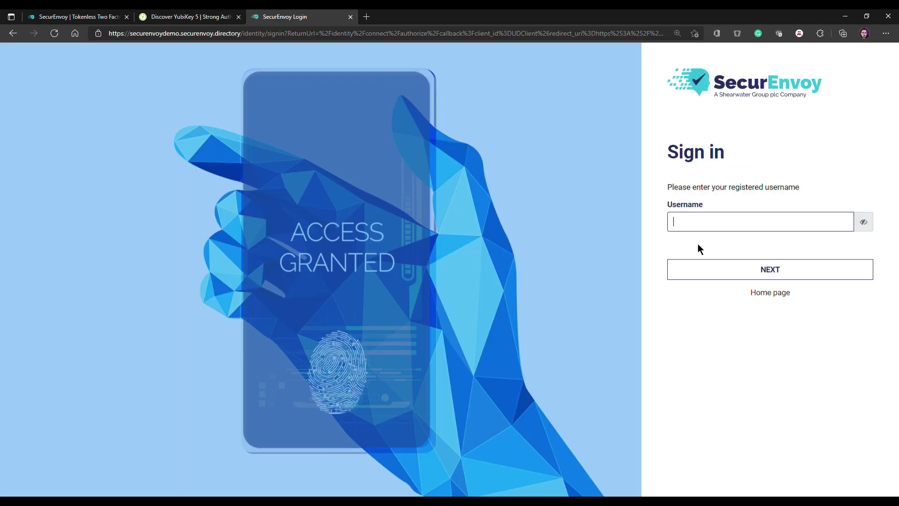
type("*******")
key("BackSpace")
key("BackSpace")
key("BackSpace")
key("BackSpace")
key("BackSpace")
key("BackSpace")
type("****")
key("Return")
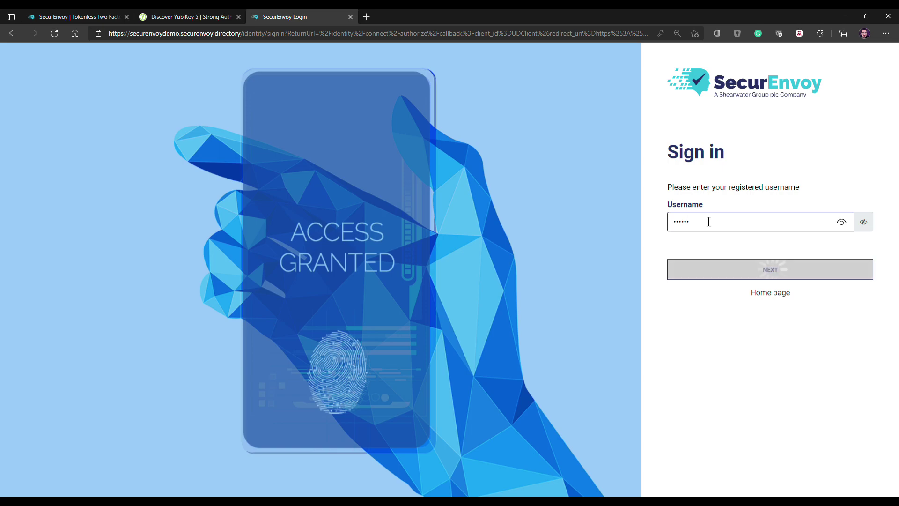
left_click(708, 222)
type("***********")
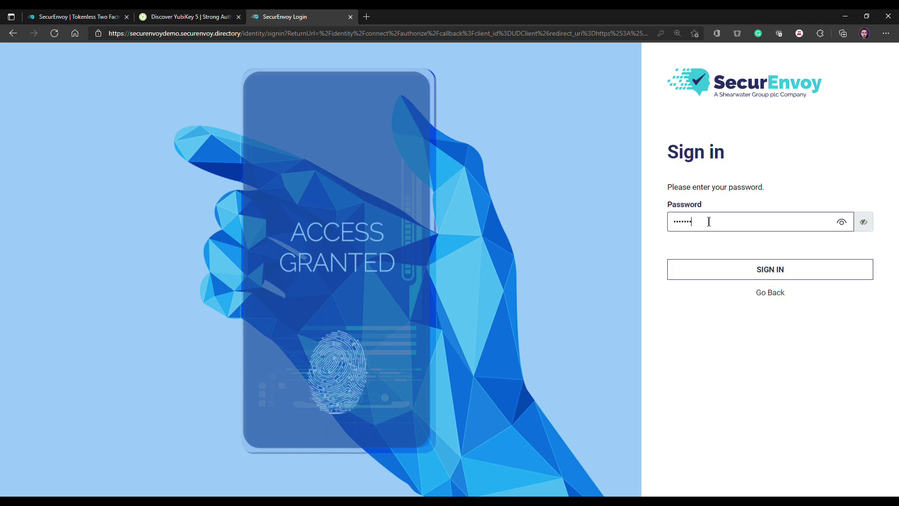
type("*********")
key("Return")
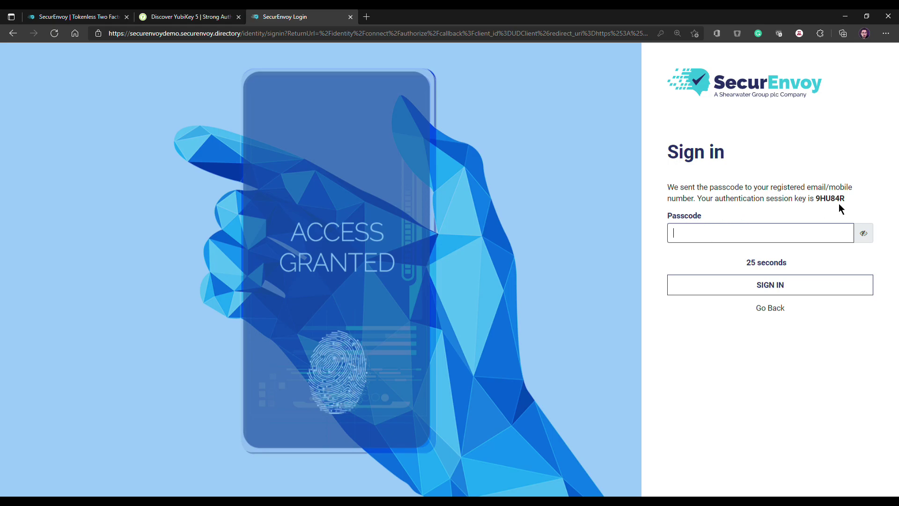
Enter the emailed passcode to finish signing in, reaching the Push Notification enrollment tour.
left_click_drag(845, 201, 814, 199)
left_click(784, 236)
type("12345")
key("Return")
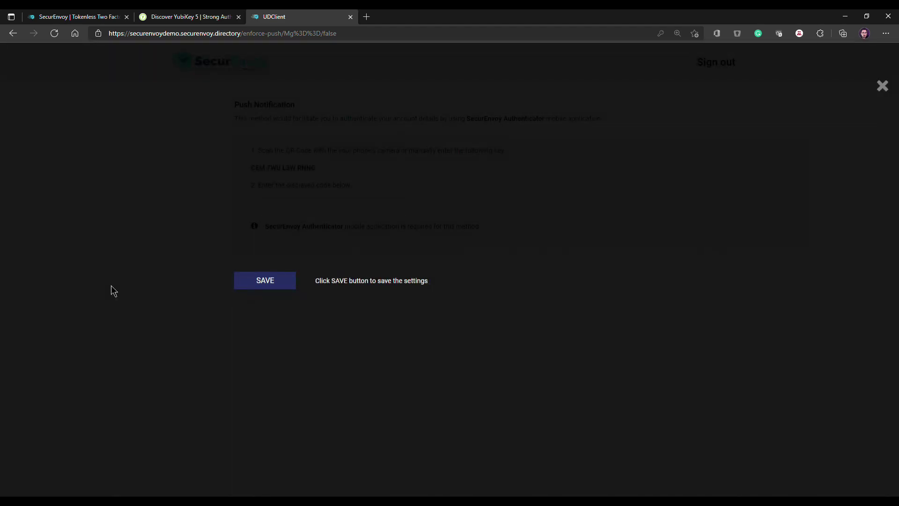
Save the Push Notification settings to end the tour, then open Settings > Enrollment.
left_click(268, 287)
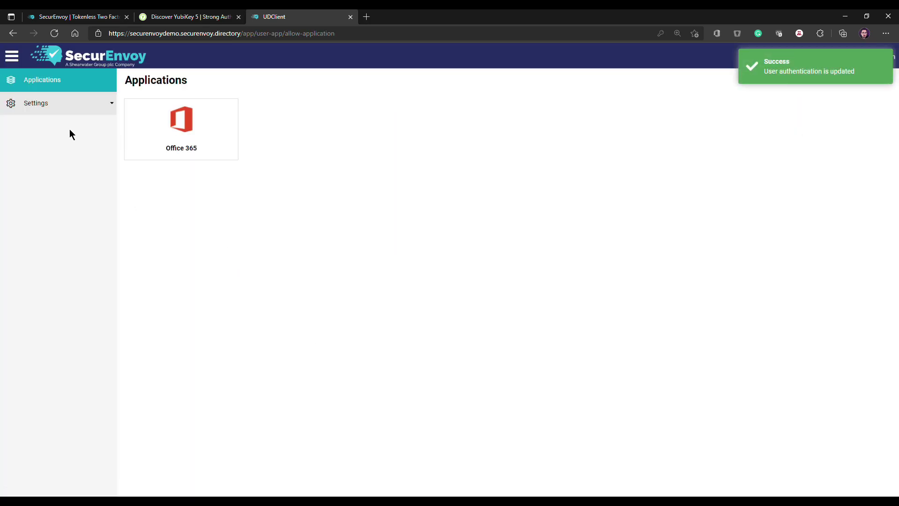
left_click(103, 107)
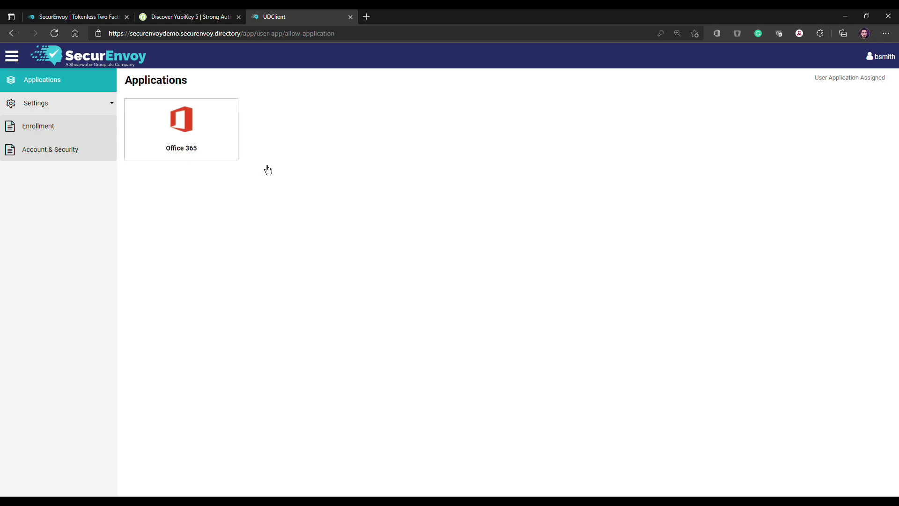
left_click(48, 130)
Set Secondary Factor Method to Yubikey, enter the key's serial number, and save.
scroll(475, 226, "down", 2)
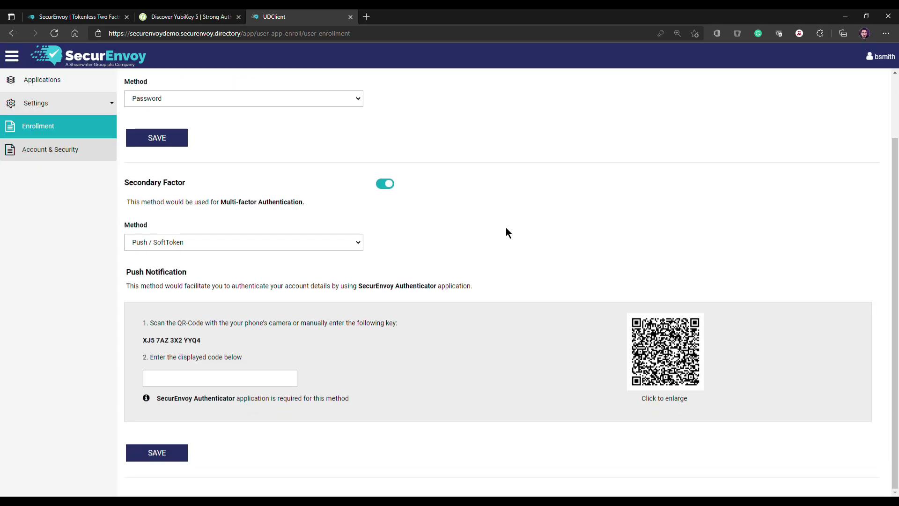
left_click(353, 242)
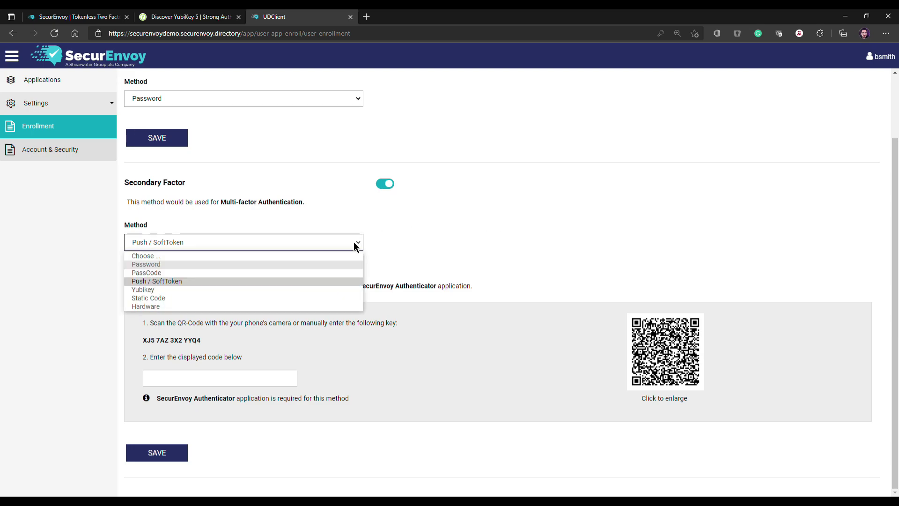
left_click(173, 289)
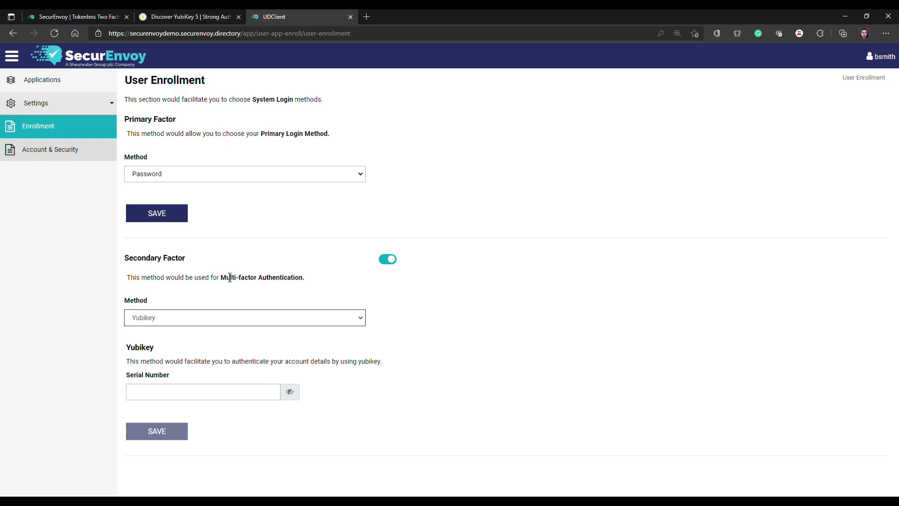
left_click(170, 392)
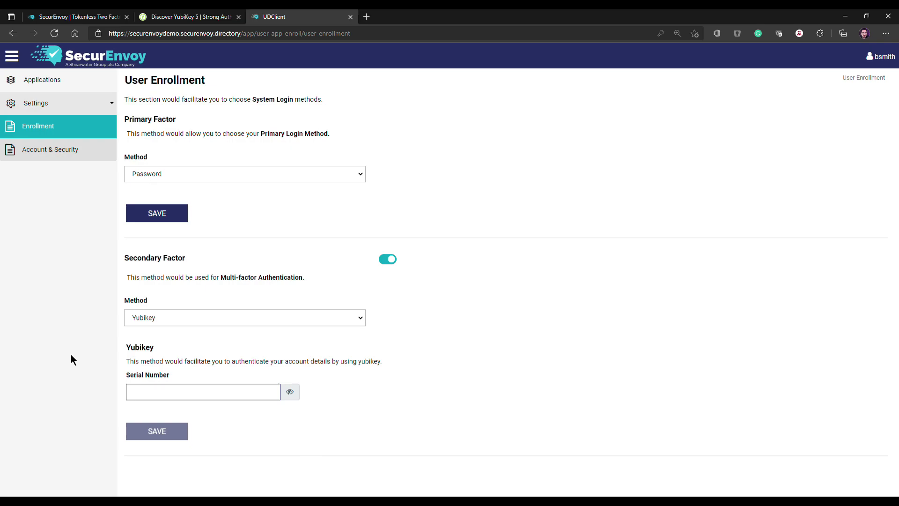
type("••••••••••••••••••••••••••••••••••••••••••••")
key("Return")
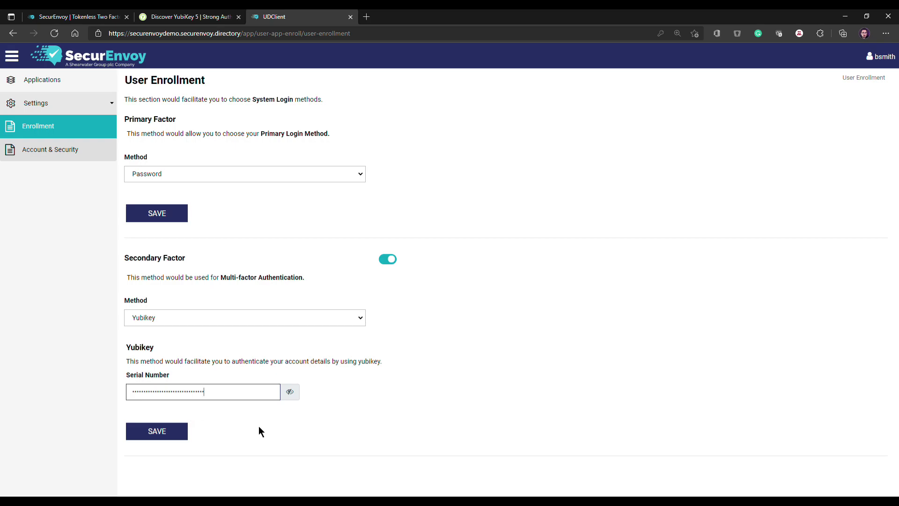
left_click(159, 437)
Log out of the user account and return to the sign-in page.
left_click(887, 62)
left_click(834, 154)
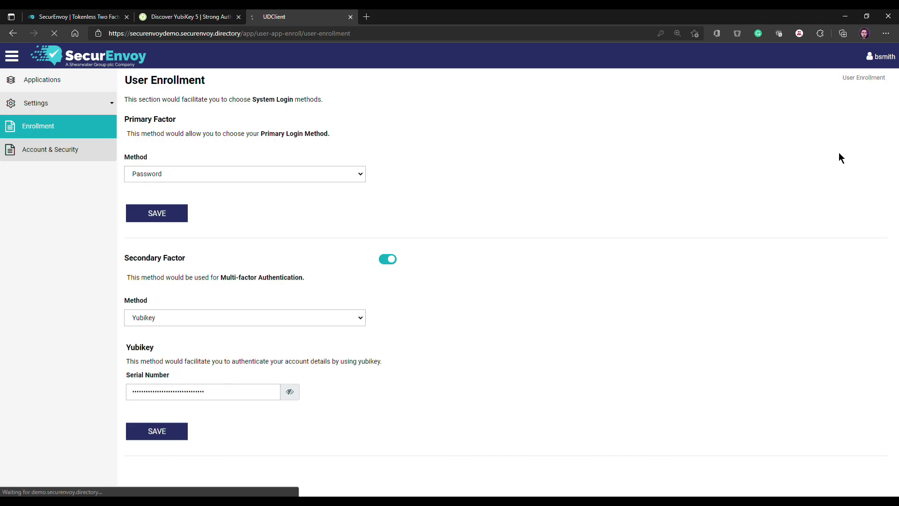
left_click(738, 243)
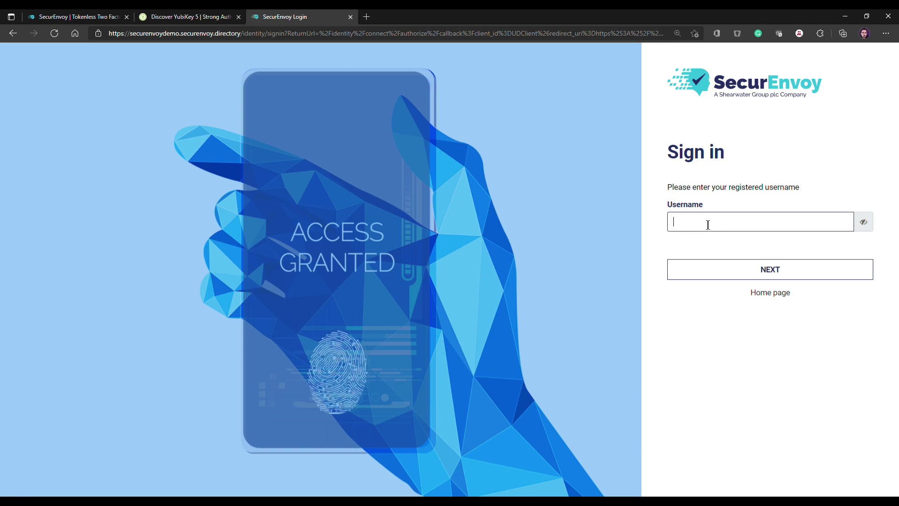
Sign in with the username, password and a YubiKey one-time passcode.
type("user")
key("Return")
left_click(707, 225)
type("********************")
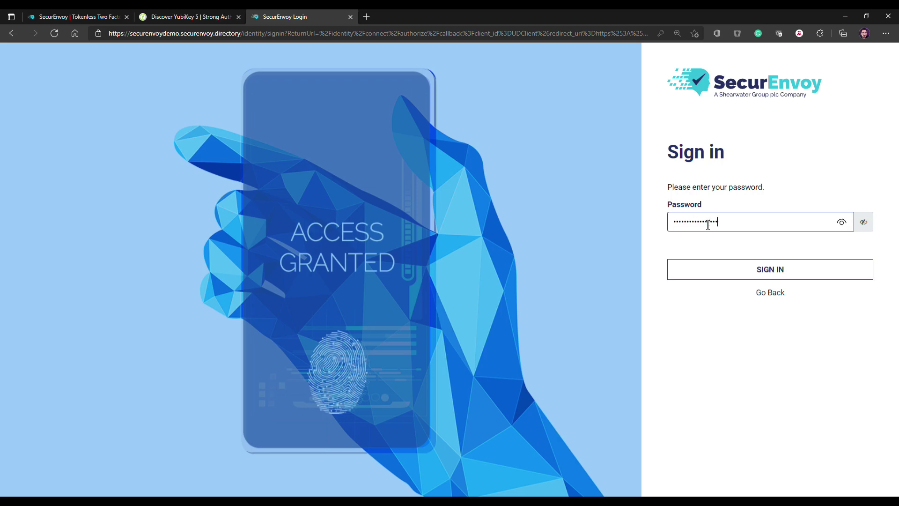
key("Return")
left_click(708, 225)
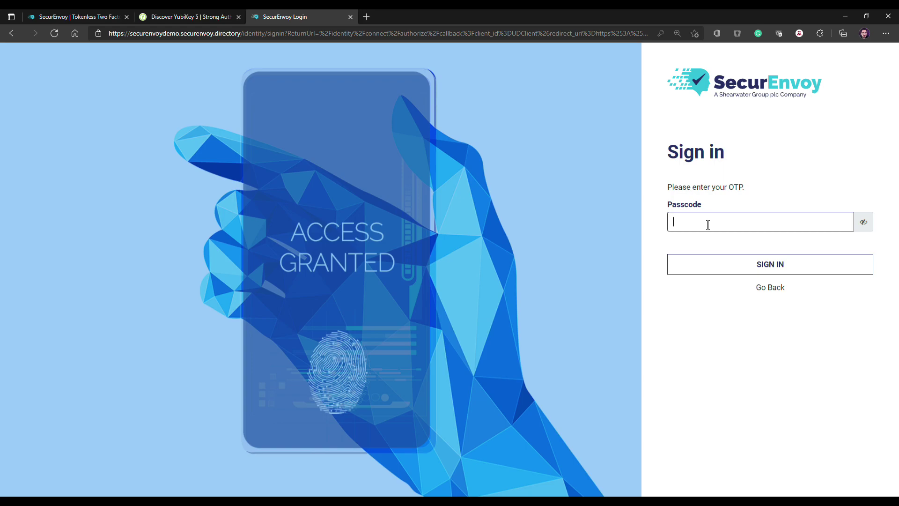
type("********************************************")
key("Return")
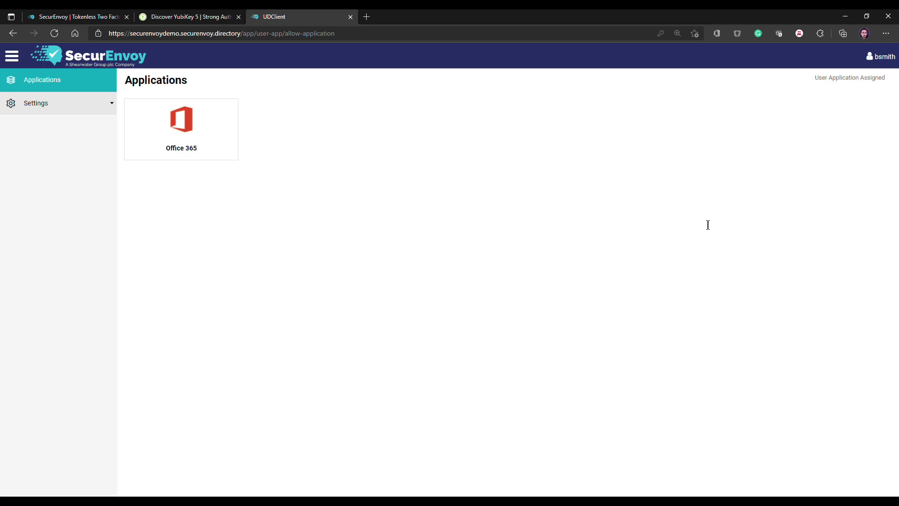
Check the Enrollment page keeps Yubikey secondary and Password primary, then view the YubiKey 5 Series page.
left_click(90, 104)
left_click(43, 127)
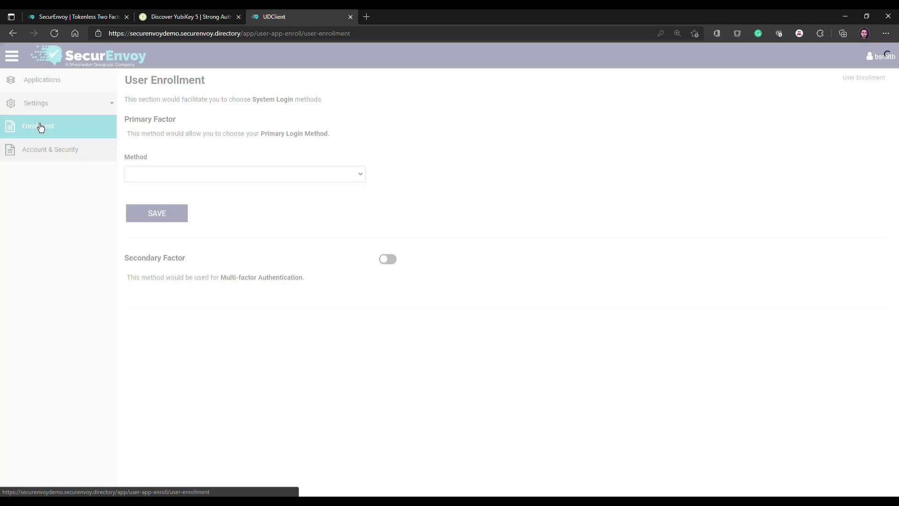
left_click(360, 321)
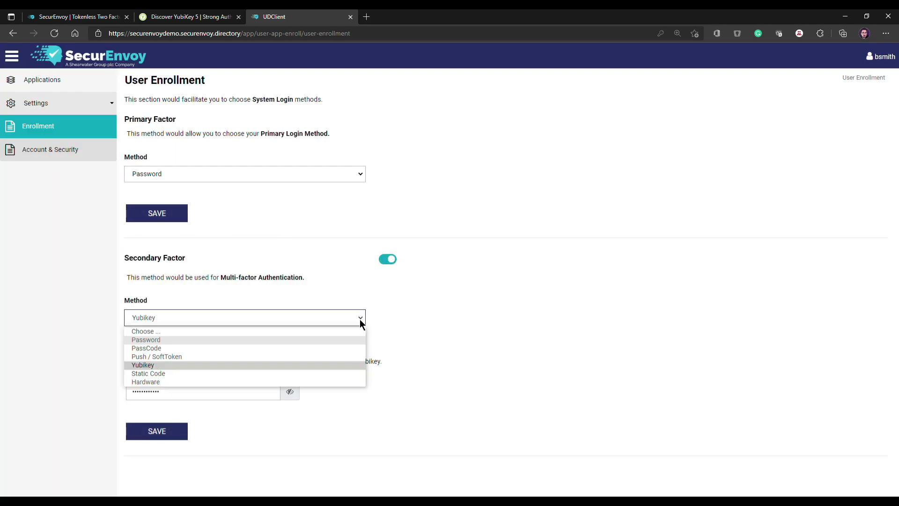
left_click(421, 313)
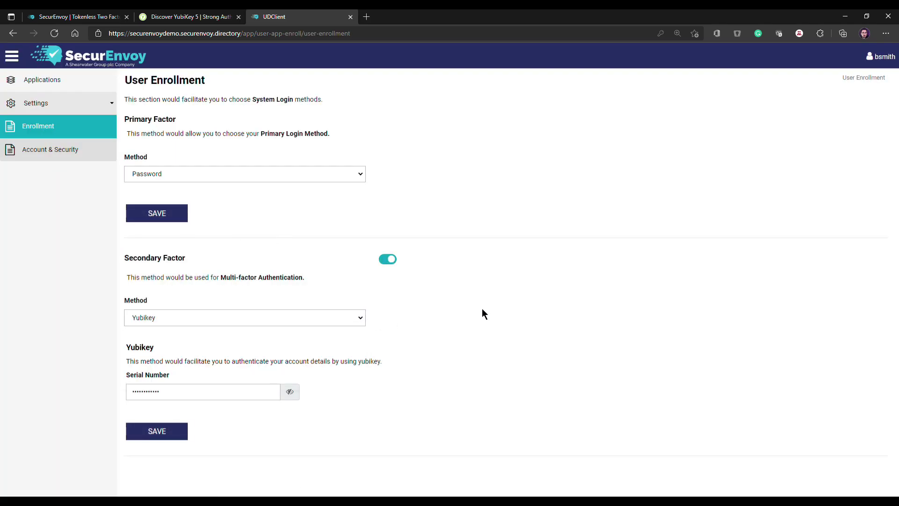
left_click(360, 174)
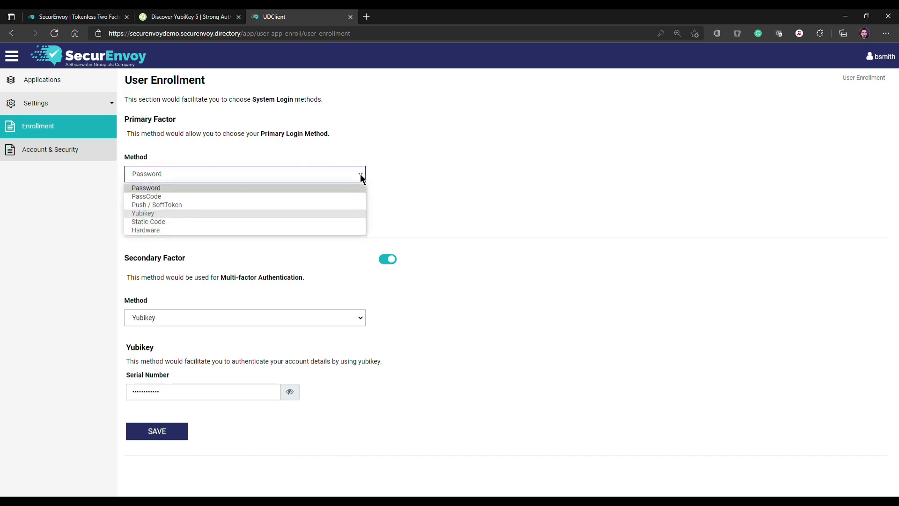
left_click(482, 299)
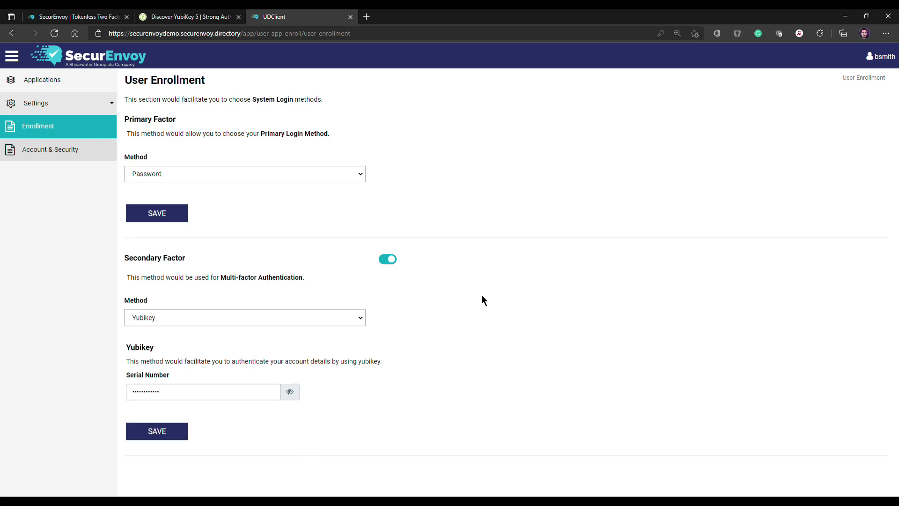
left_click(185, 17)
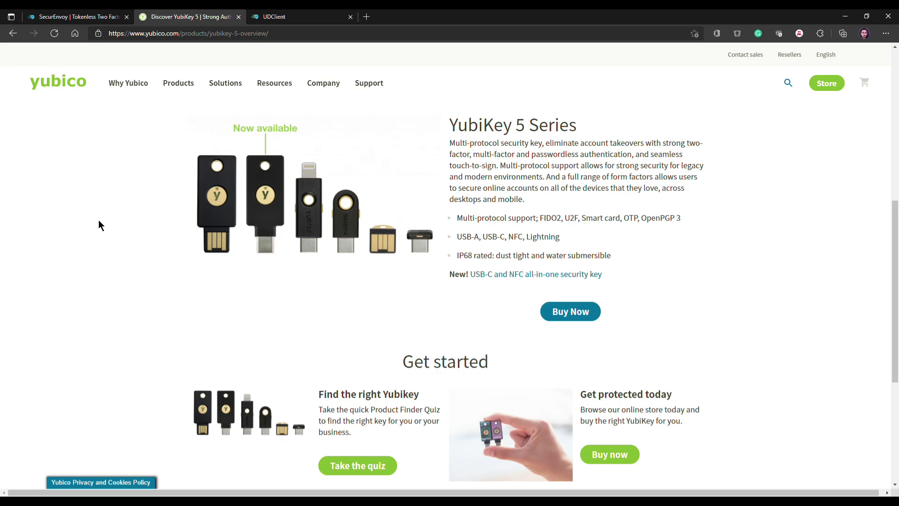
Return to the SecurEnvoy User Enrollment page in the UDClient tab.
left_click(296, 18)
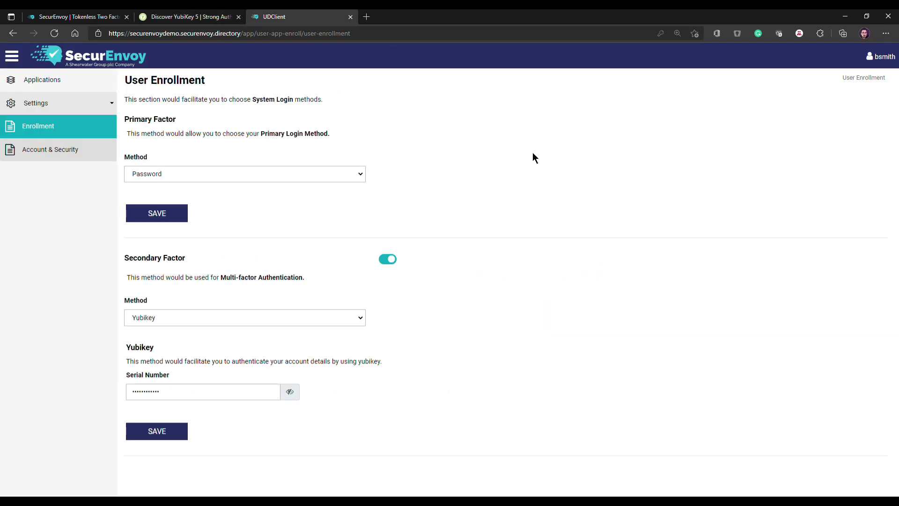